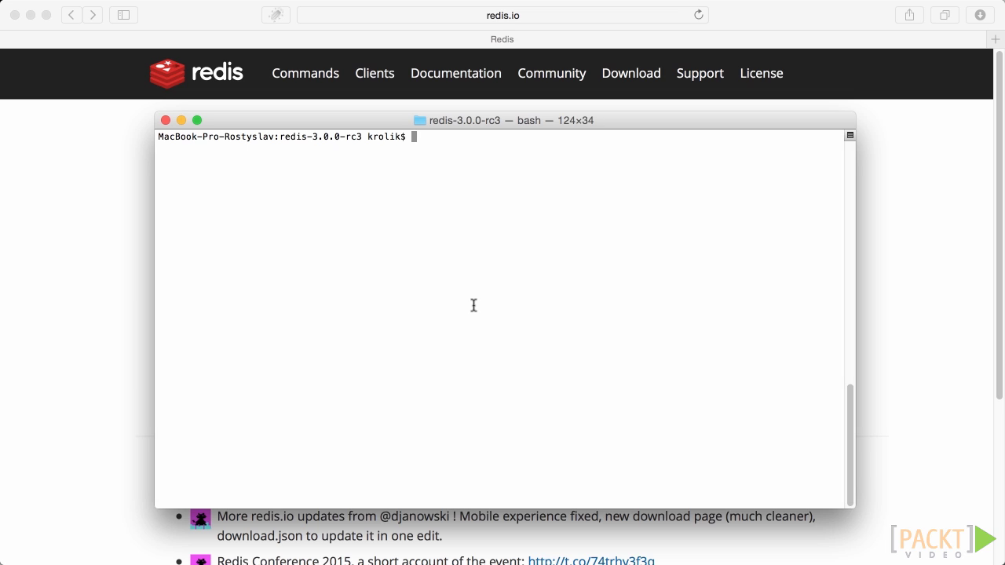
{"action": "type", "text": "src/"}
{"action": "type", "text": "redis"}
{"action": "type", "text": "-server "}
{"action": "type", "text": "--port 6379 "}
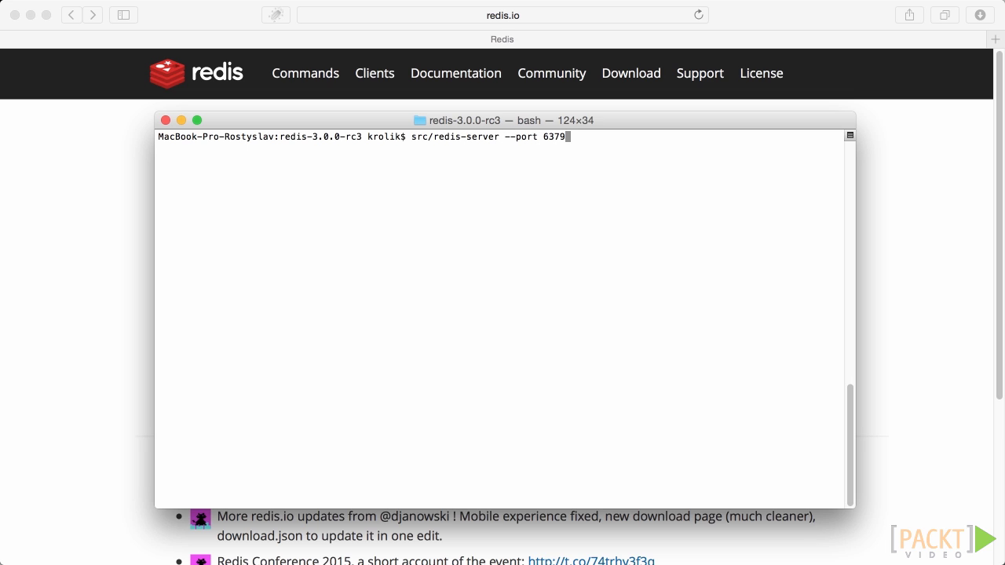
{"action": "type", "text": "--dbfile"}
{"action": "type", "text": "name db1"}
{"action": "type", "text": ".rdb"}
Step: Start Redis on port 6379 with db1.rdb and, in a second tab, port 6380 with db2.rdb
{"action": "key", "text": "Return"}
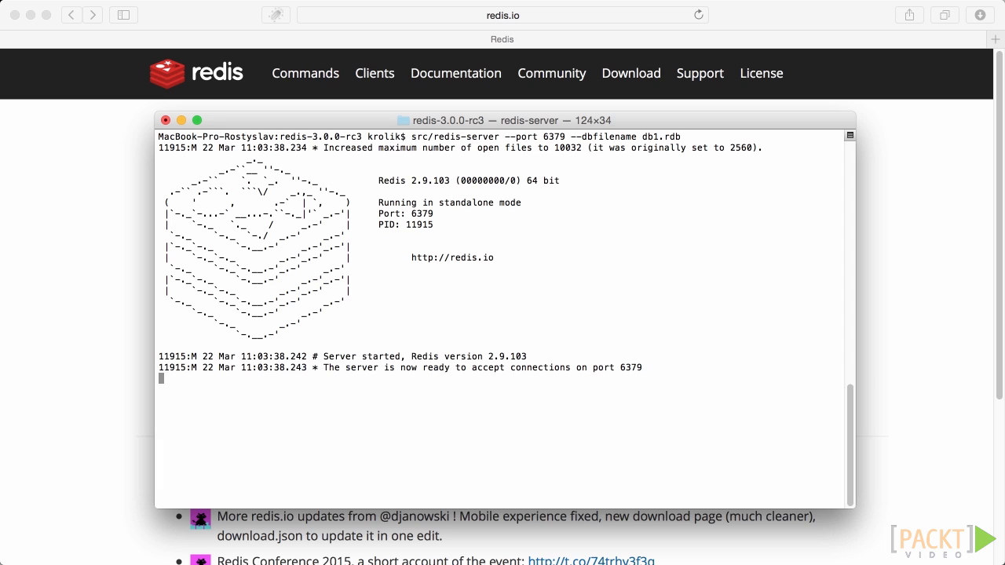
{"action": "left_click_drag", "start_coordinate": [372, 202], "coordinate": [556, 203]}
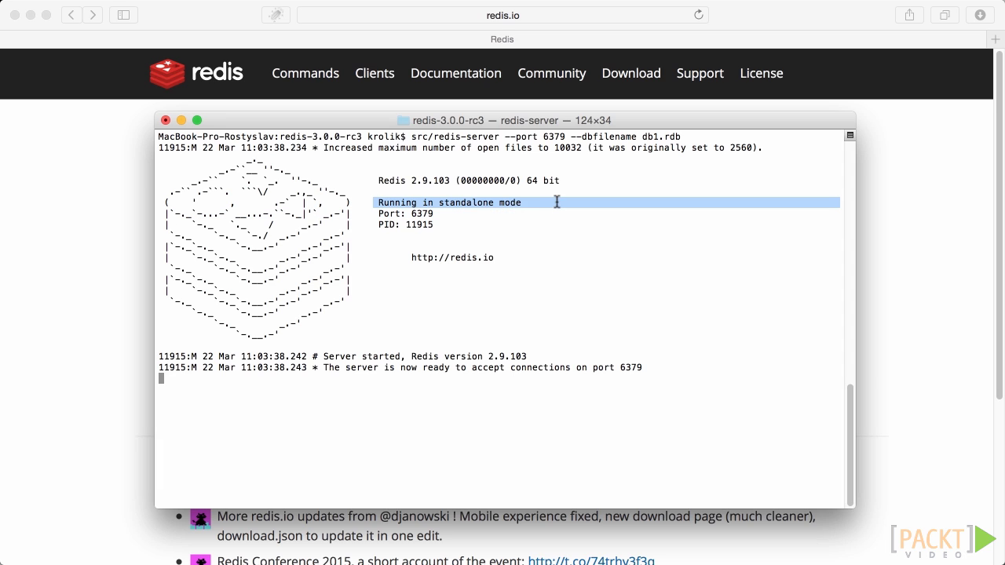
{"action": "left_click", "coordinate": [575, 261]}
{"action": "key", "text": "super+t"}
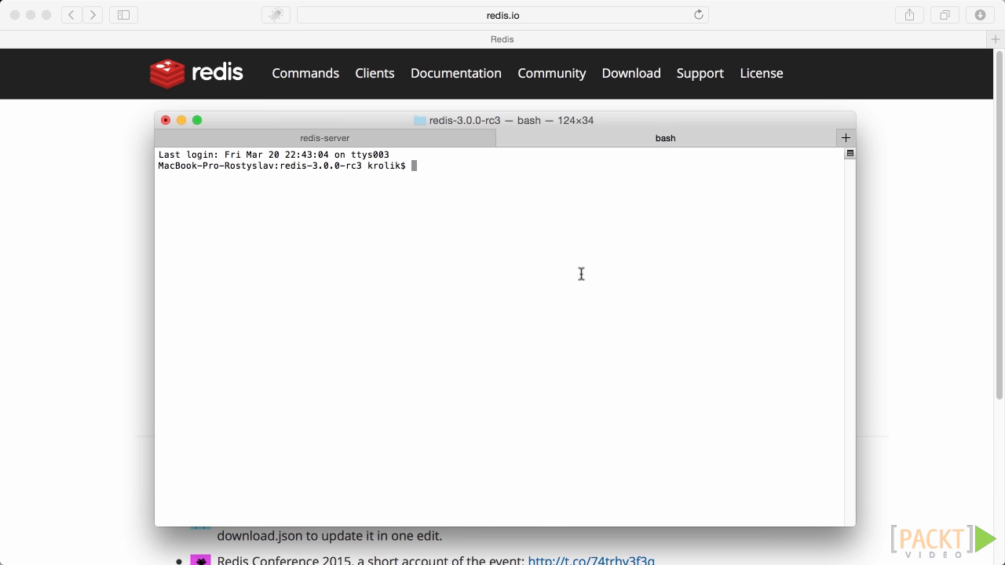
{"action": "type", "text": "src/redis-server "}
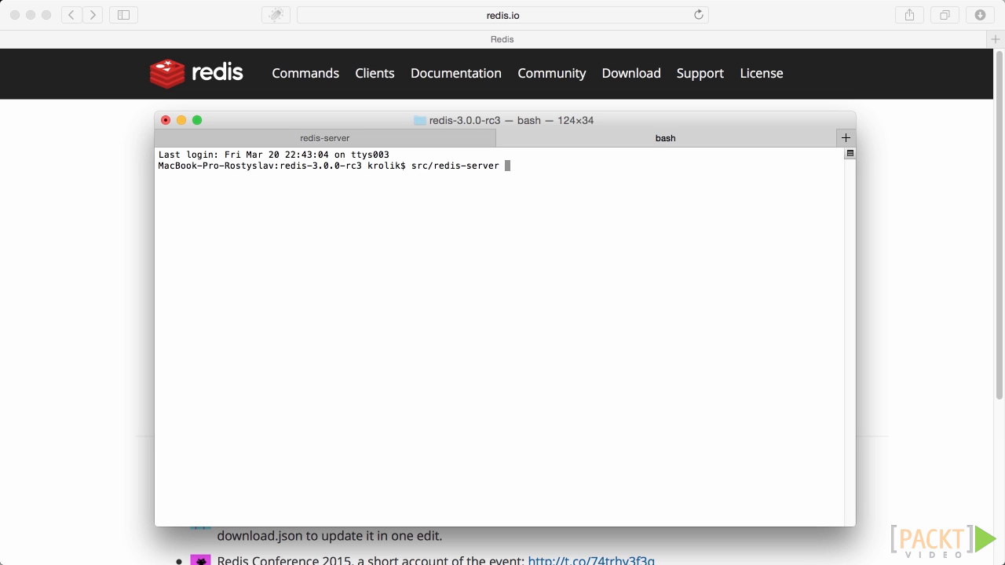
{"action": "type", "text": "--port 6380"}
{"action": "type", "text": " --dbfilename "}
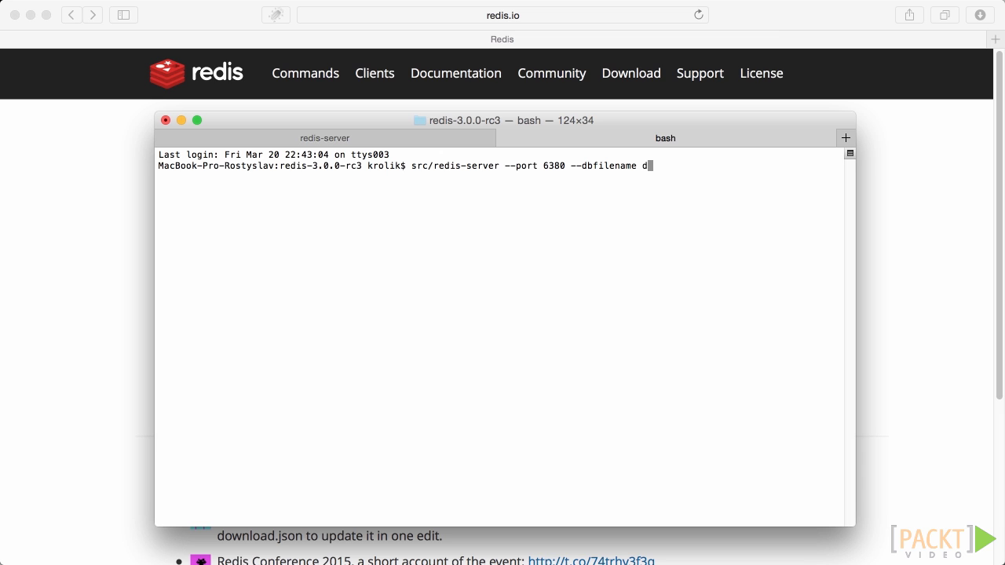
{"action": "type", "text": "db2.rdb"}
{"action": "key", "text": "Return"}
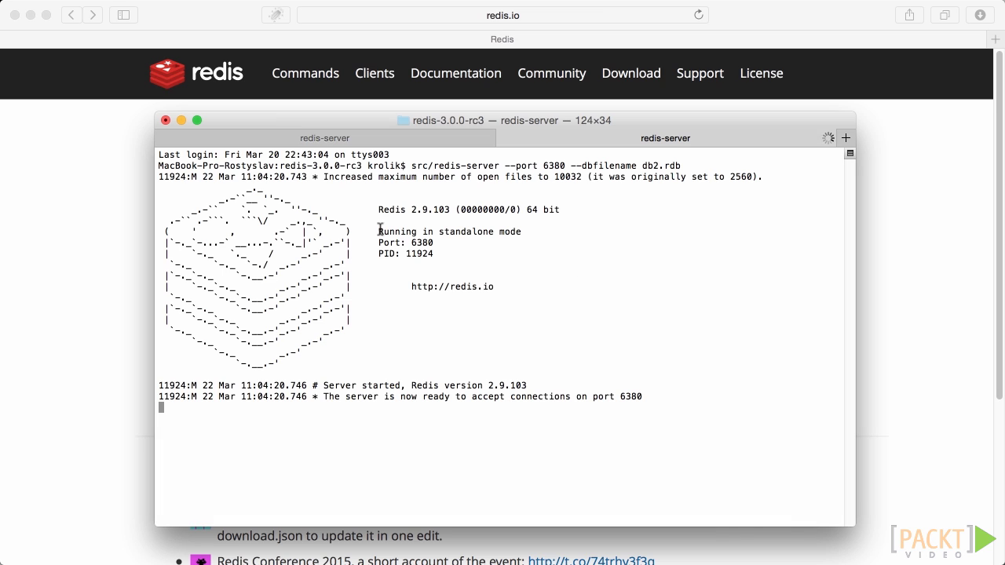
Step: Connect redis-cli to port 6379 and run KEYS *, which shows no keys
{"action": "left_click_drag", "start_coordinate": [378, 232], "coordinate": [523, 236]}
{"action": "left_click", "coordinate": [525, 268]}
{"action": "type", "text": "sr"}
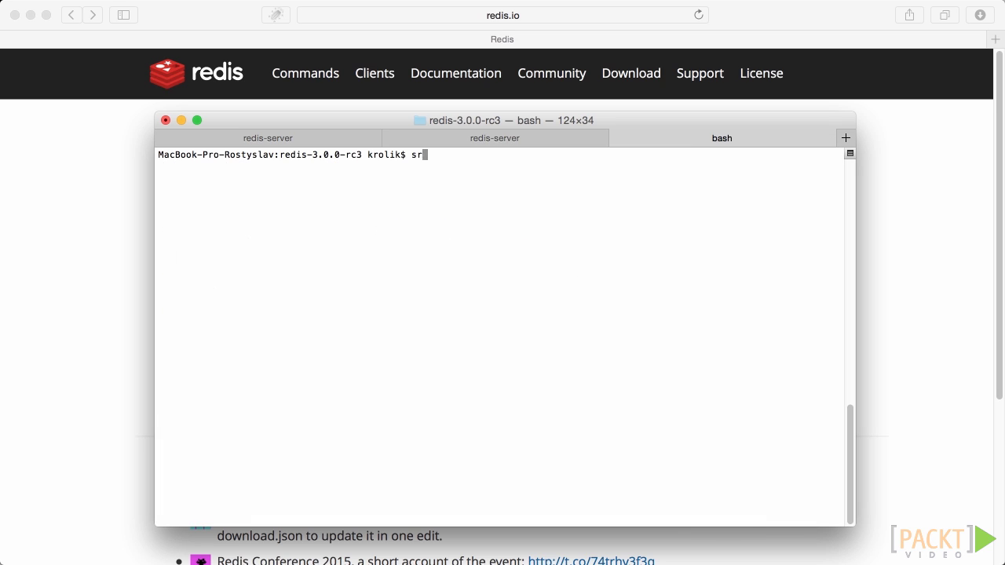
{"action": "type", "text": "c/redis-cli -p 6379"}
{"action": "key", "text": "Return"}
{"action": "type", "text": "KEYS *"}
{"action": "key", "text": "Return"}
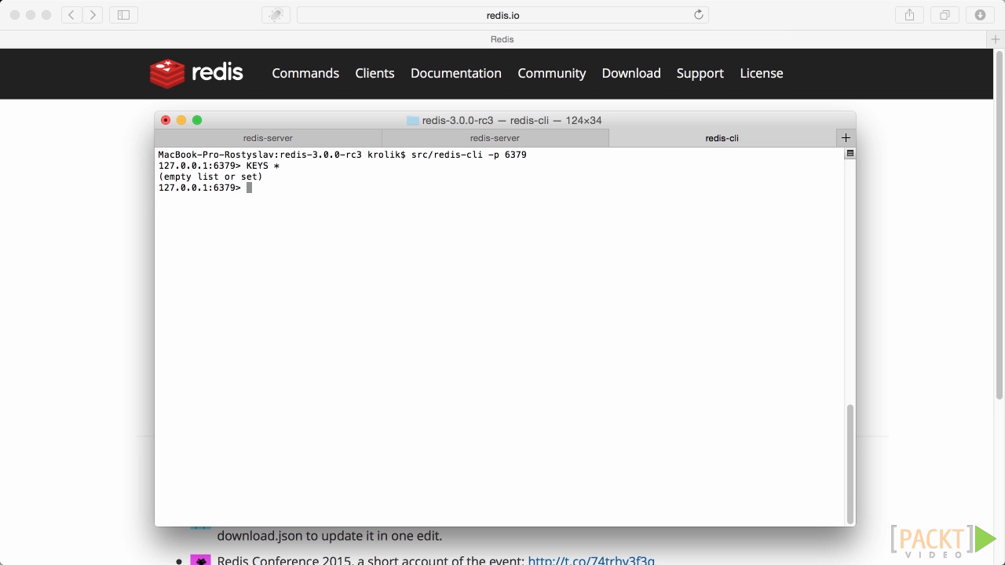
{"action": "key", "text": "ctrl+d"}
{"action": "type", "text": "src/redis-cli -p 6380"}
Step: Confirm port 6380 has no keys, then make it a slave of localhost 6379
{"action": "key", "text": "Return"}
{"action": "type", "text": "KEYS *"}
{"action": "key", "text": "Return"}
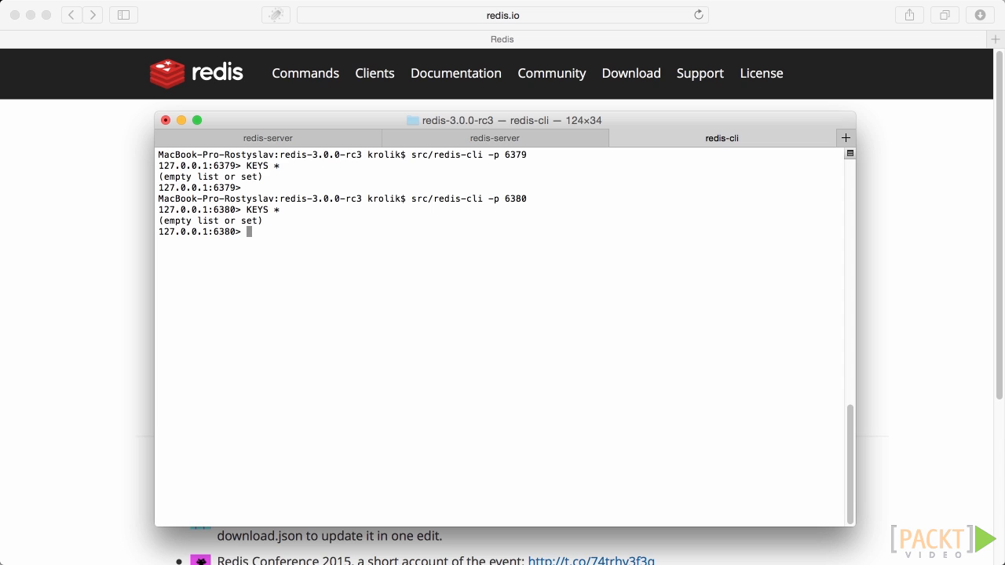
{"action": "type", "text": "SLAVEOF"}
{"action": "type", "text": " localhost "}
{"action": "type", "text": "6379"}
{"action": "key", "text": "Return"}
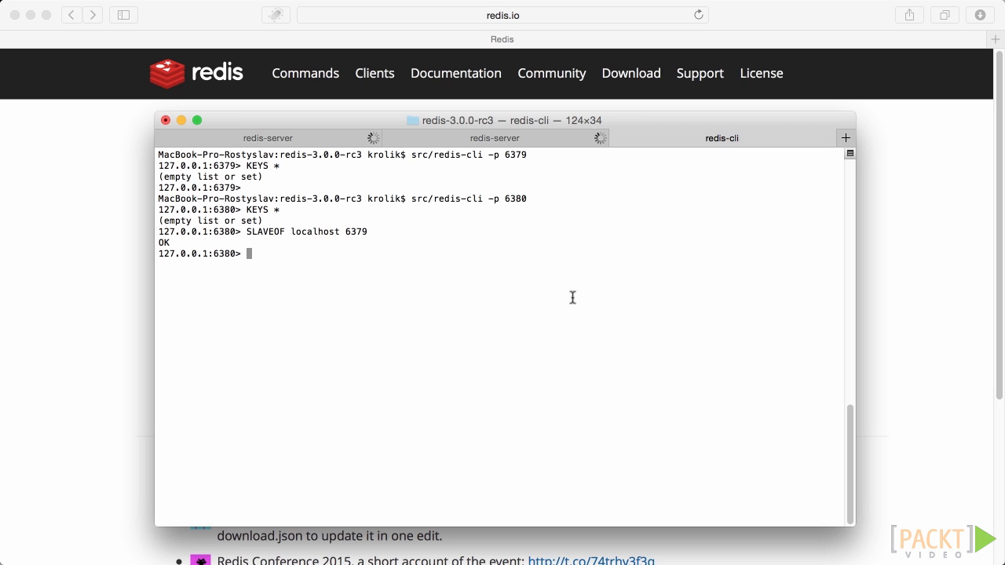
{"action": "left_click", "coordinate": [336, 139]}
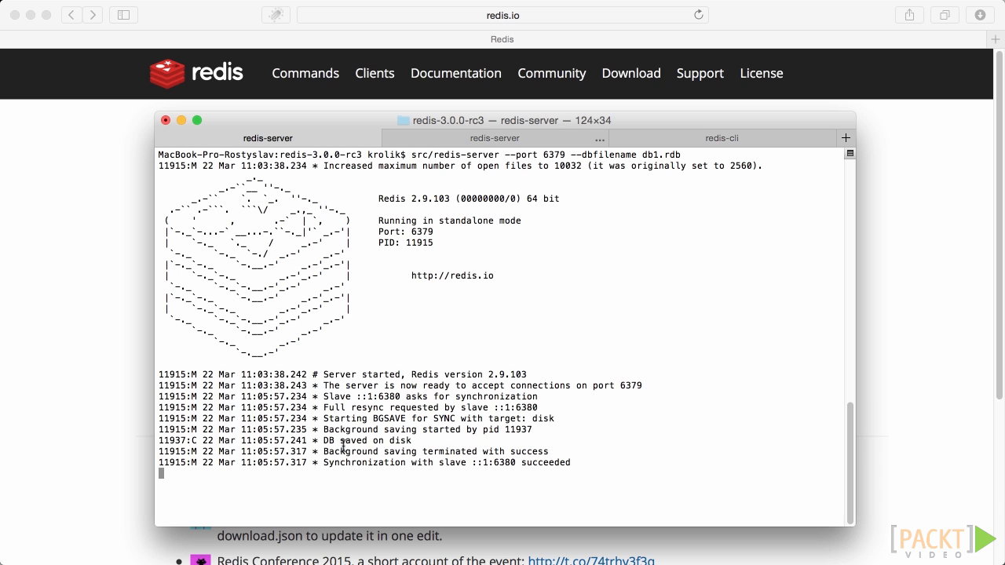
{"action": "left_click_drag", "start_coordinate": [323, 407], "coordinate": [545, 406]}
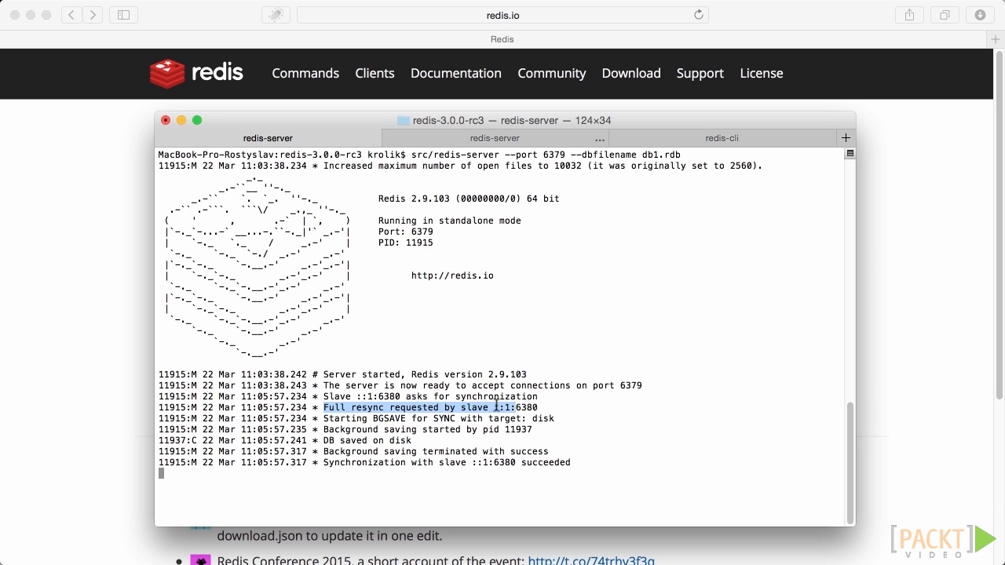
{"action": "left_click", "coordinate": [414, 445]}
{"action": "left_click_drag", "start_coordinate": [320, 467], "coordinate": [571, 463]}
{"action": "left_click", "coordinate": [579, 459]}
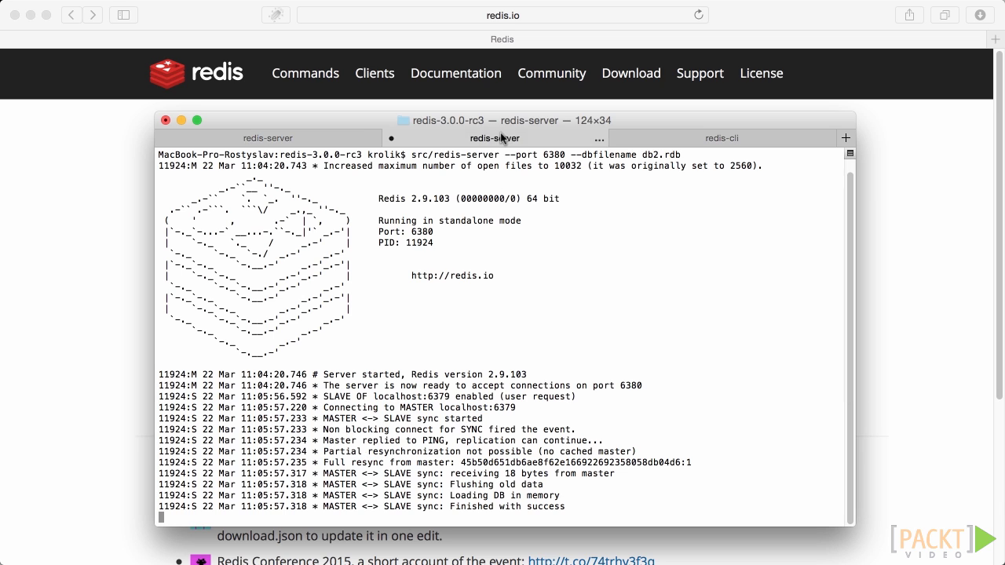
{"action": "left_click", "coordinate": [494, 138]}
{"action": "mouse_move", "coordinate": [319, 474]}
{"action": "left_mouse_down"}
{"action": "mouse_move", "coordinate": [518, 474]}
{"action": "mouse_move", "coordinate": [632, 503]}
{"action": "left_mouse_up"}
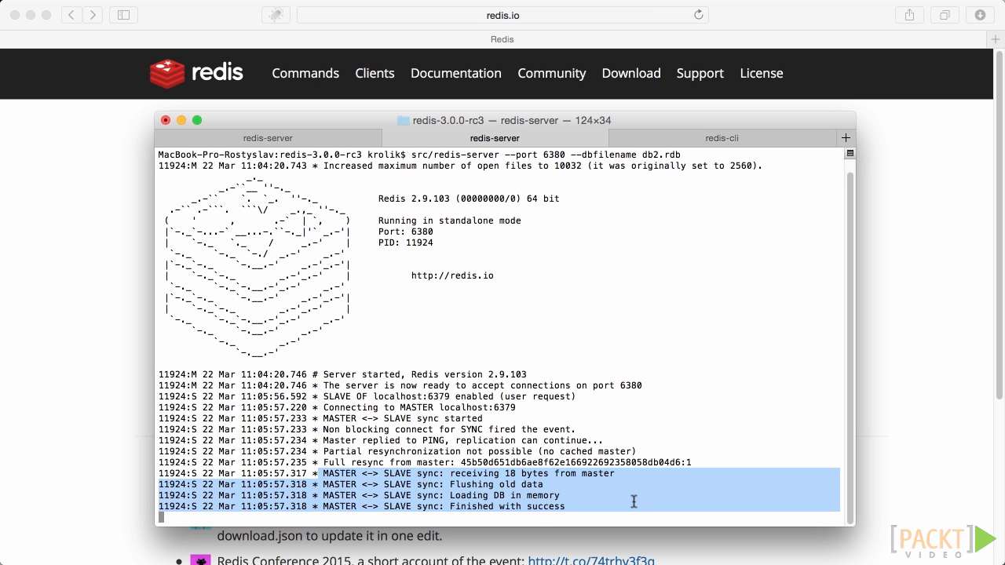
{"action": "left_click", "coordinate": [620, 499]}
{"action": "left_click", "coordinate": [685, 138]}
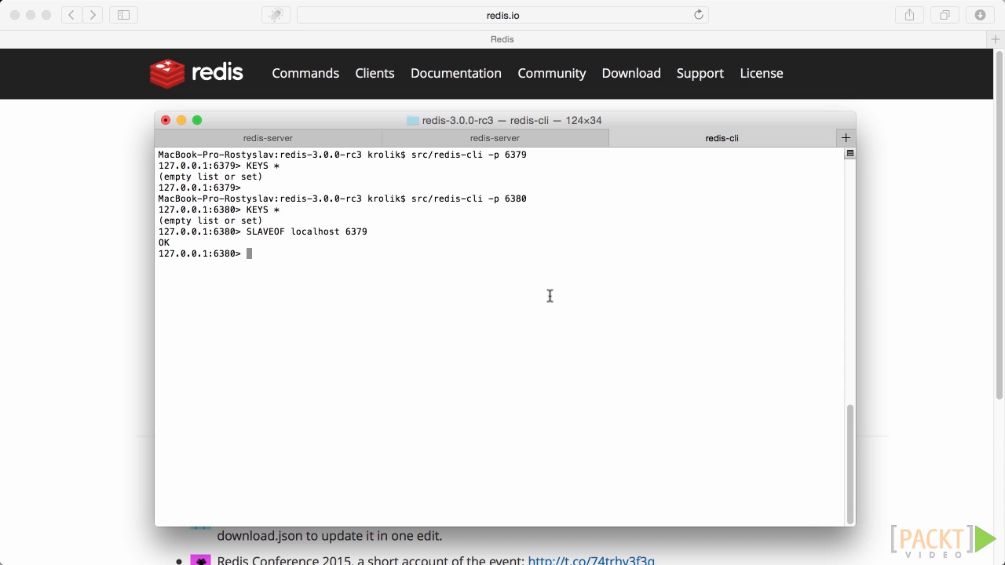
Step: Reconnect redis-cli to port 6379, SET master:key to value, and GET it back
{"action": "key", "text": "ctrl+c"}
{"action": "key", "text": "Up"}
{"action": "key", "text": "BackSpace"}
{"action": "key", "text": "BackSpace"}
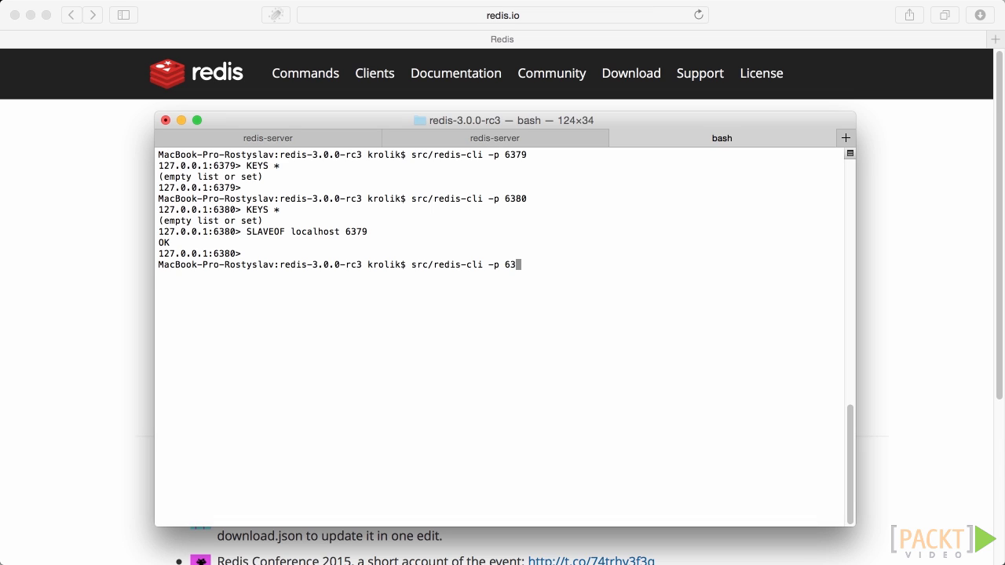
{"action": "type", "text": "79"}
{"action": "key", "text": "Return"}
{"action": "type", "text": "SET"}
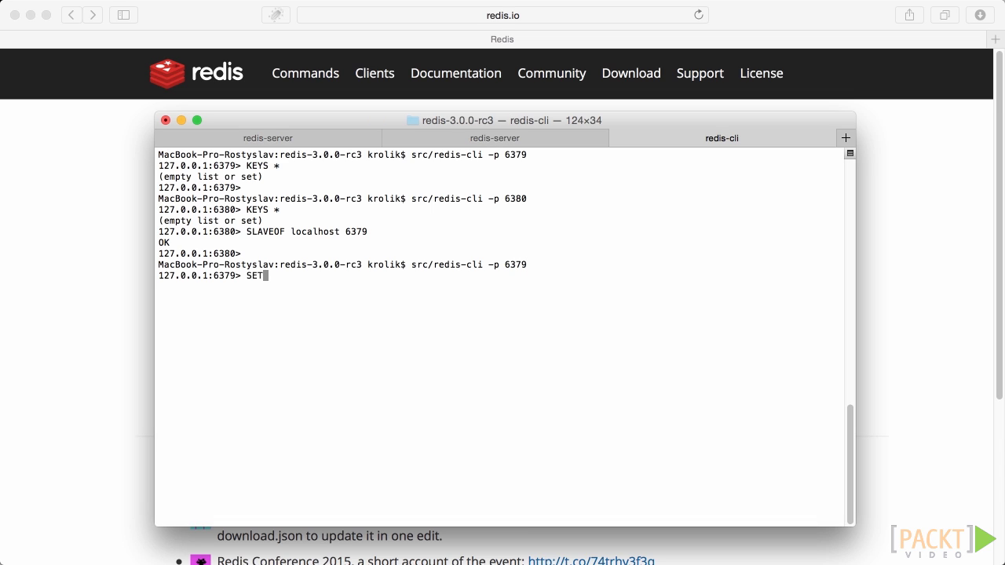
{"action": "type", "text": " master:key value"}
{"action": "key", "text": "Return"}
{"action": "type", "text": "GET ma"}
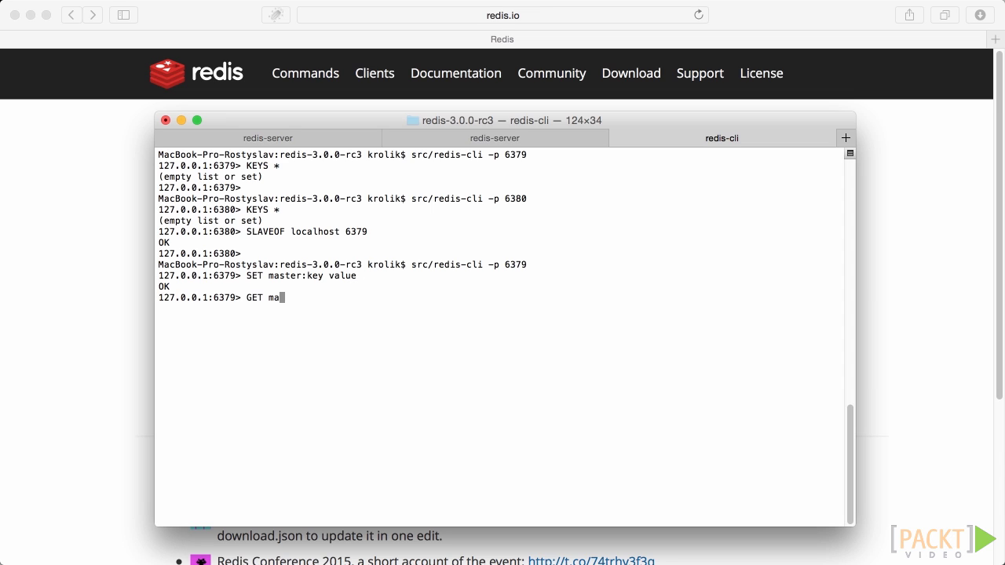
{"action": "type", "text": "ster:key"}
{"action": "key", "text": "Return"}
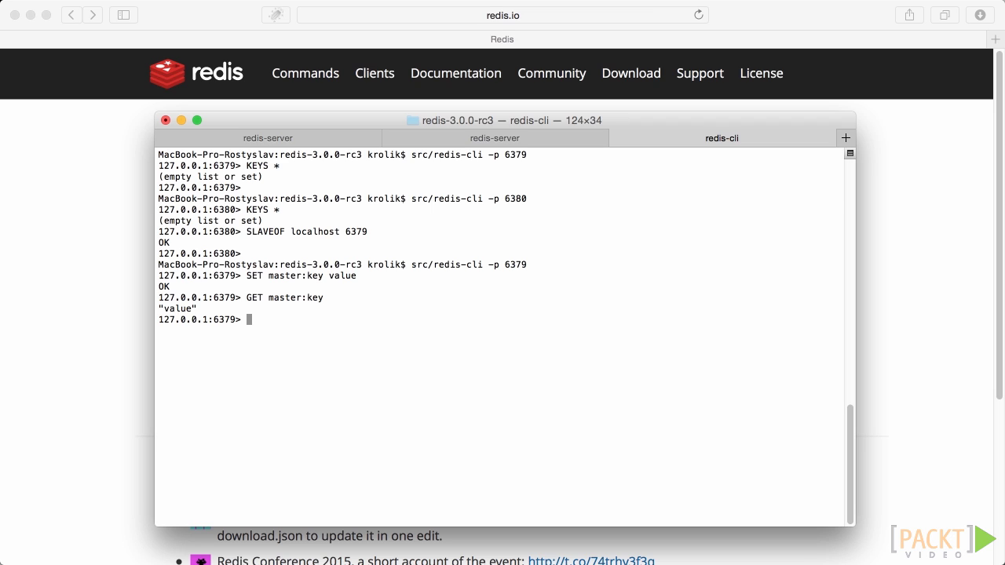
Step: Reconnect redis-cli to port 6380 and GET master:key, which returns "value"
{"action": "key", "text": "ctrl+d"}
{"action": "key", "text": "Up"}
{"action": "key", "text": "BackSpace"}
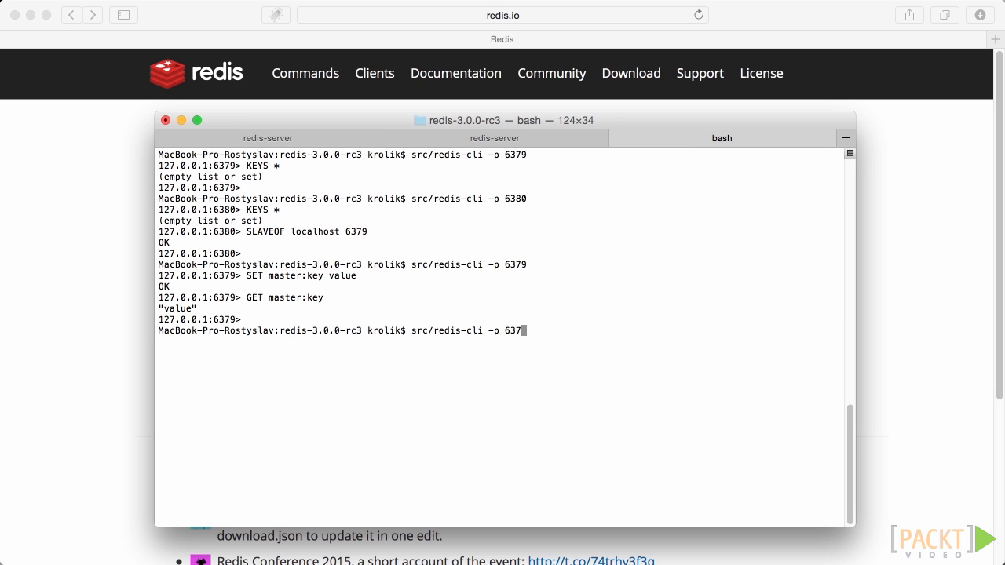
{"action": "key", "text": "BackSpace"}
{"action": "type", "text": "80"}
{"action": "key", "text": "Return"}
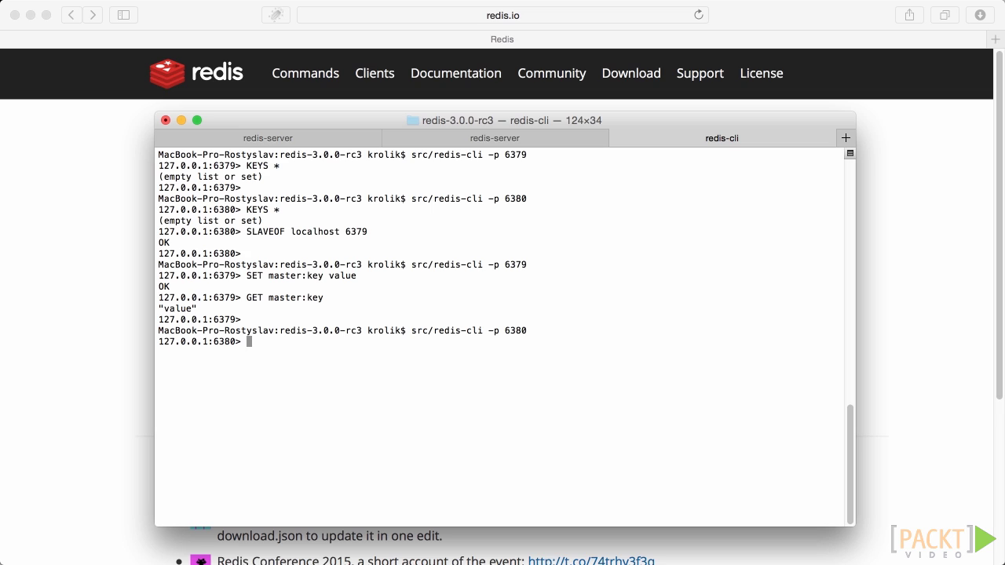
{"action": "type", "text": "GET m"}
{"action": "type", "text": "aster:key"}
{"action": "key", "text": "Return"}
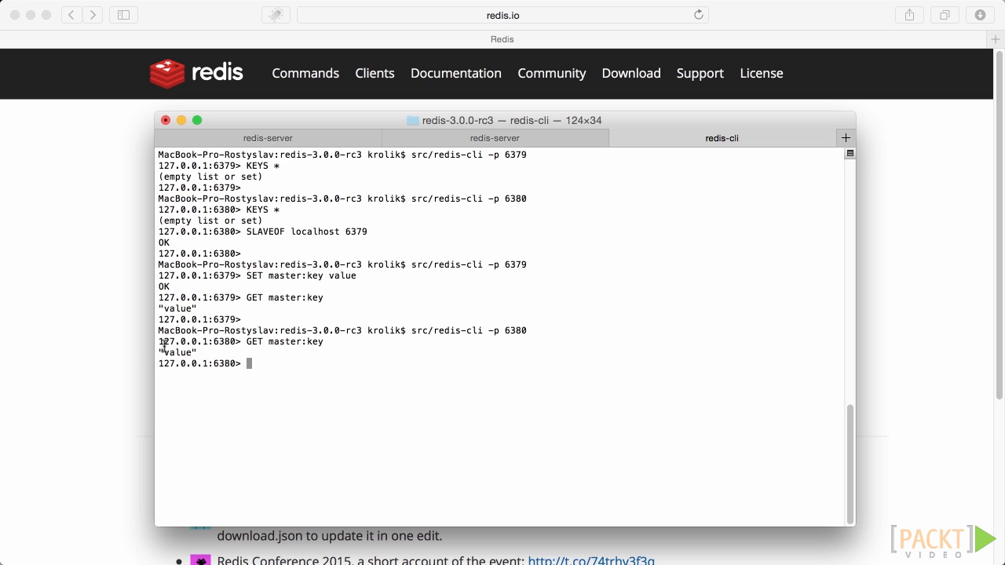
{"action": "left_click_drag", "start_coordinate": [158, 353], "coordinate": [217, 353]}
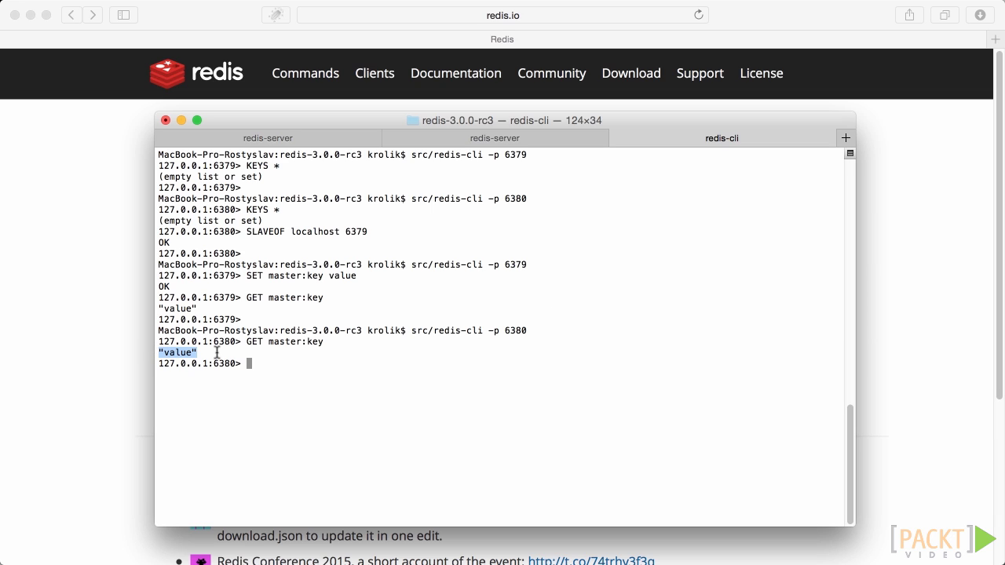
{"action": "left_click", "coordinate": [278, 354]}
{"action": "type", "text": "SET slave:key val"}
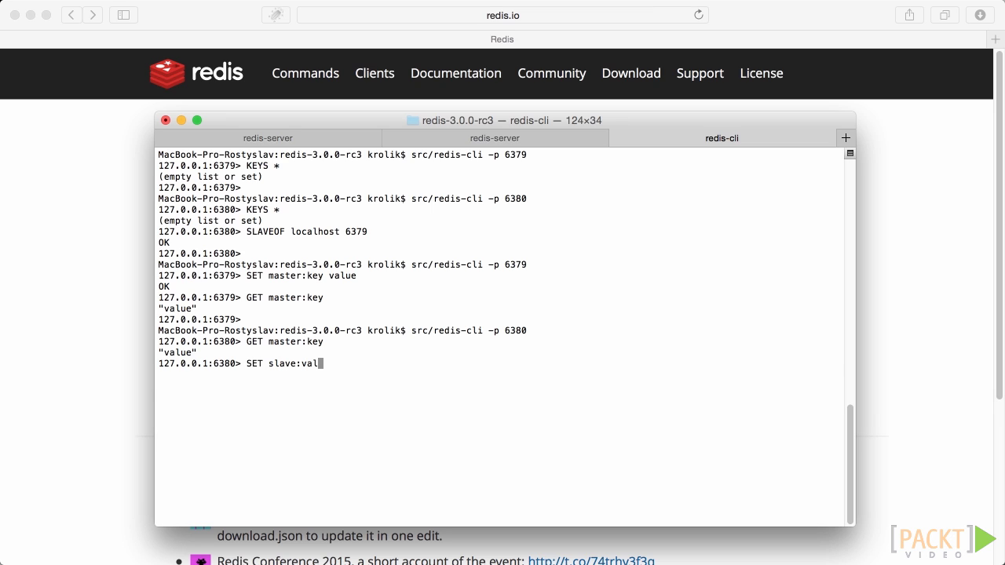
{"action": "type", "text": "ue"}
Step: Attempt SET slave:key value on the 6380 slave, which fails with a READONLY error
{"action": "key", "text": "Return"}
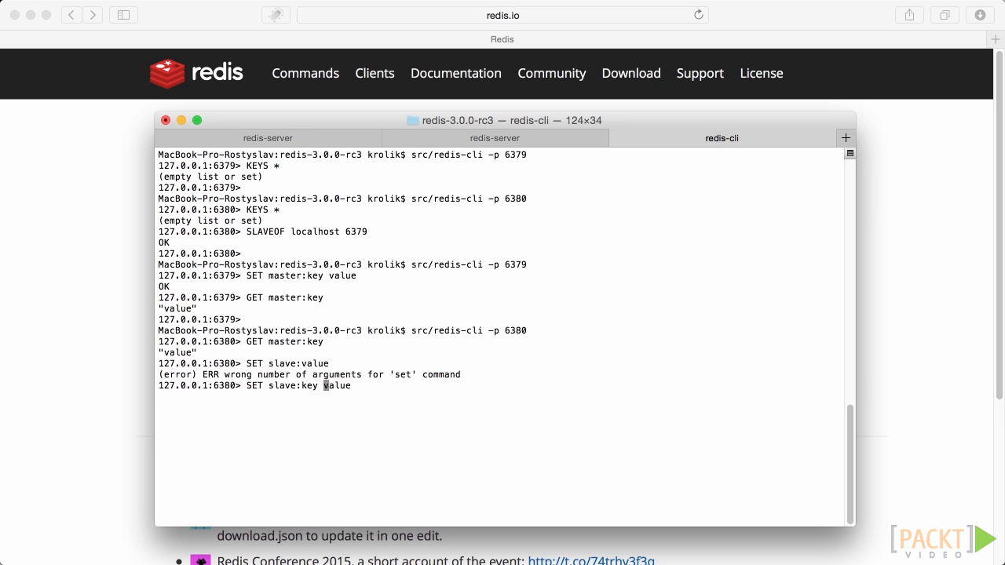
{"action": "key", "text": "Return"}
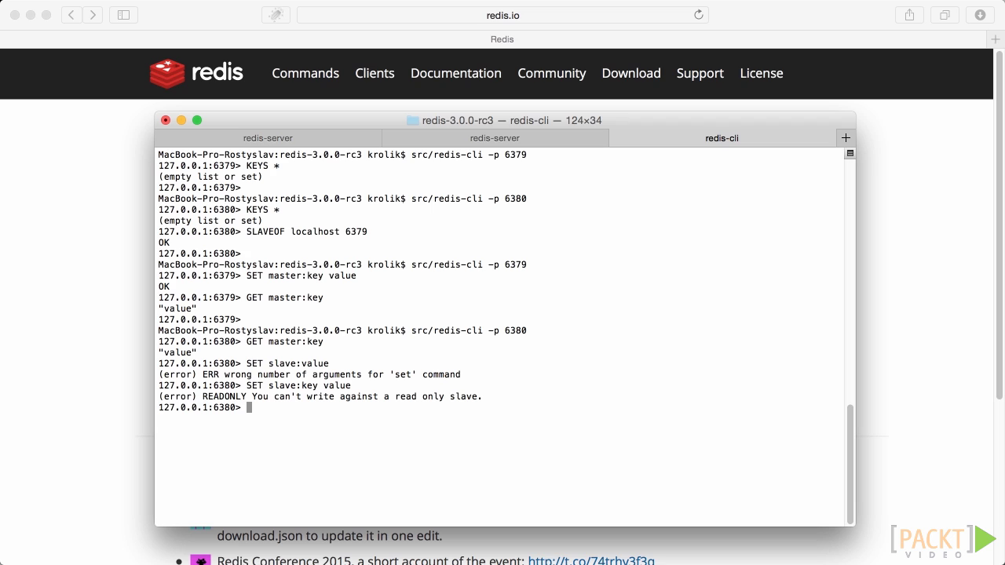
{"action": "left_click_drag", "start_coordinate": [161, 398], "coordinate": [506, 393]}
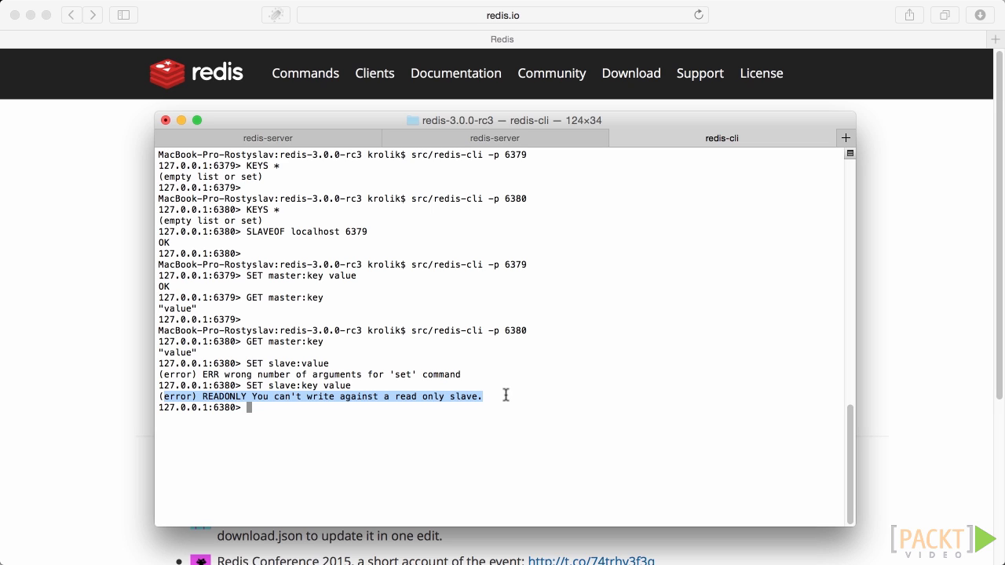
{"action": "left_click", "coordinate": [505, 395]}
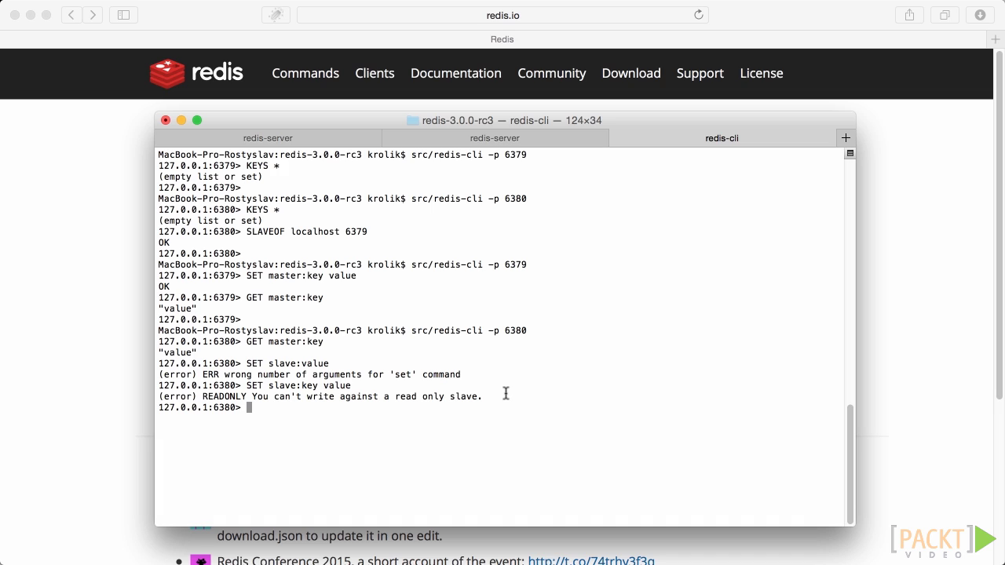
Step: Run SLAVEOF NO ONE on 6380 and find the lost-connection line in the master log
{"action": "key", "text": "Return"}
{"action": "key", "text": "Return"}
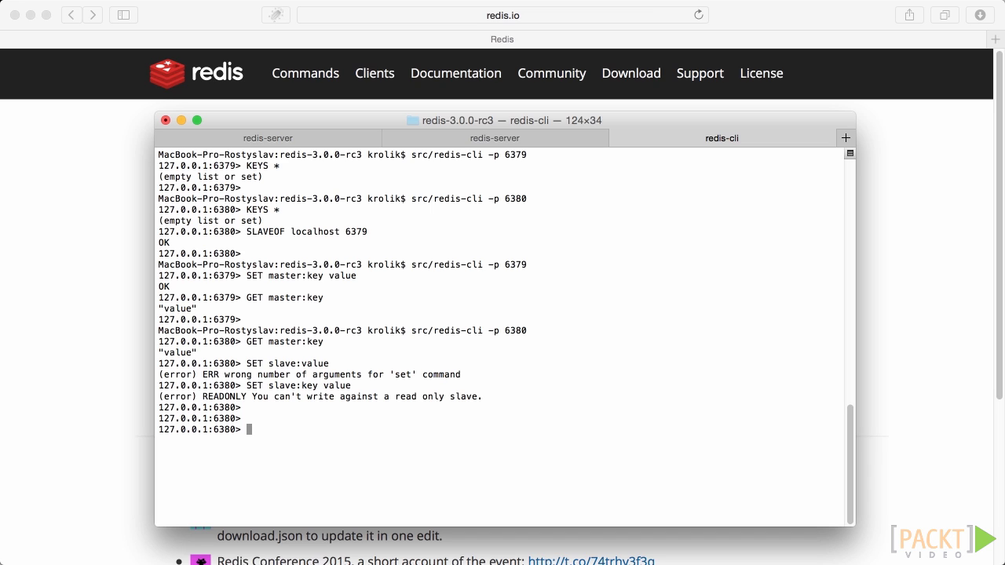
{"action": "type", "text": "SLAVEOF NO ONE"}
{"action": "key", "text": "Return"}
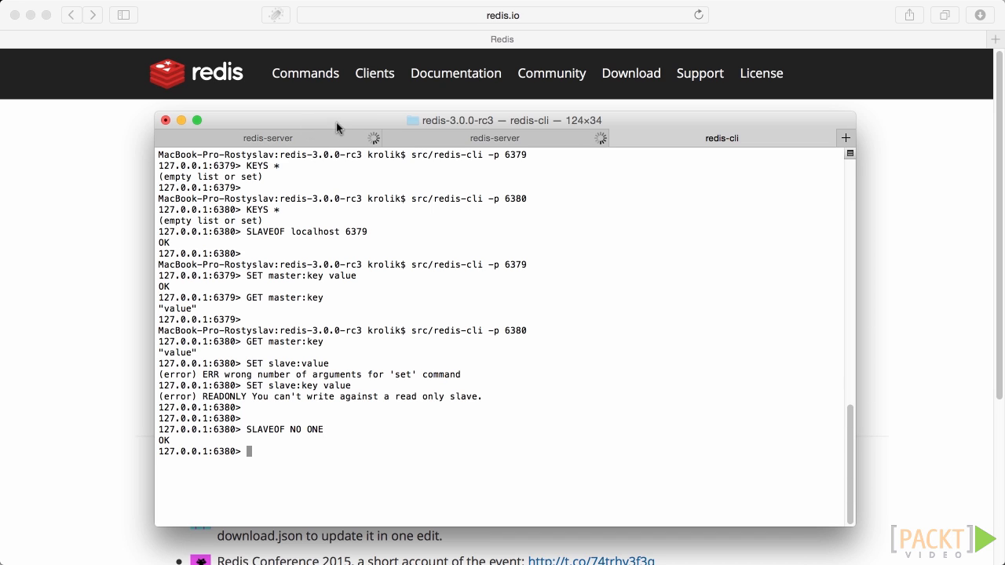
{"action": "left_click", "coordinate": [311, 139]}
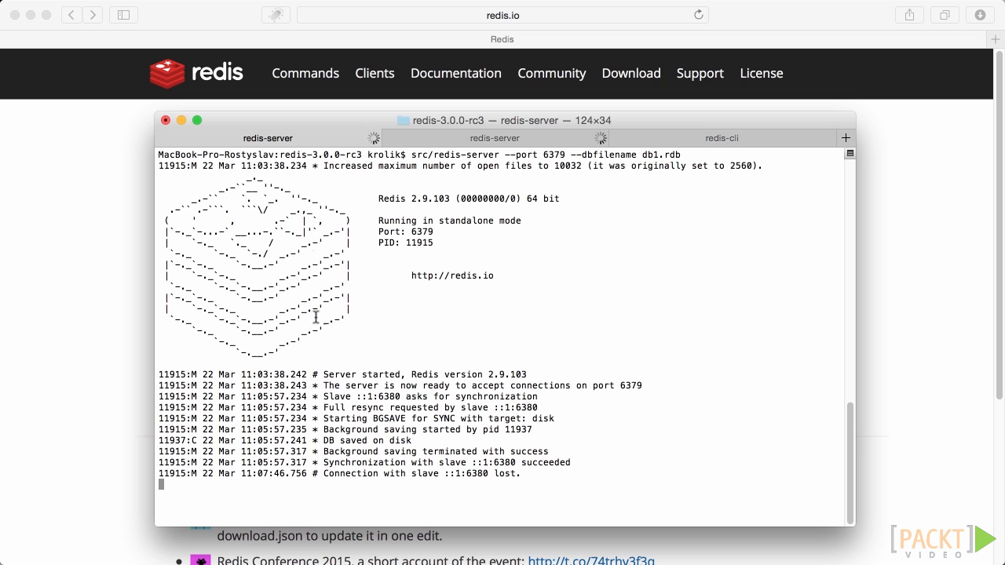
{"action": "double_click", "coordinate": [353, 474]}
{"action": "left_click_drag", "start_coordinate": [353, 474], "coordinate": [521, 474]}
{"action": "left_click", "coordinate": [542, 470]}
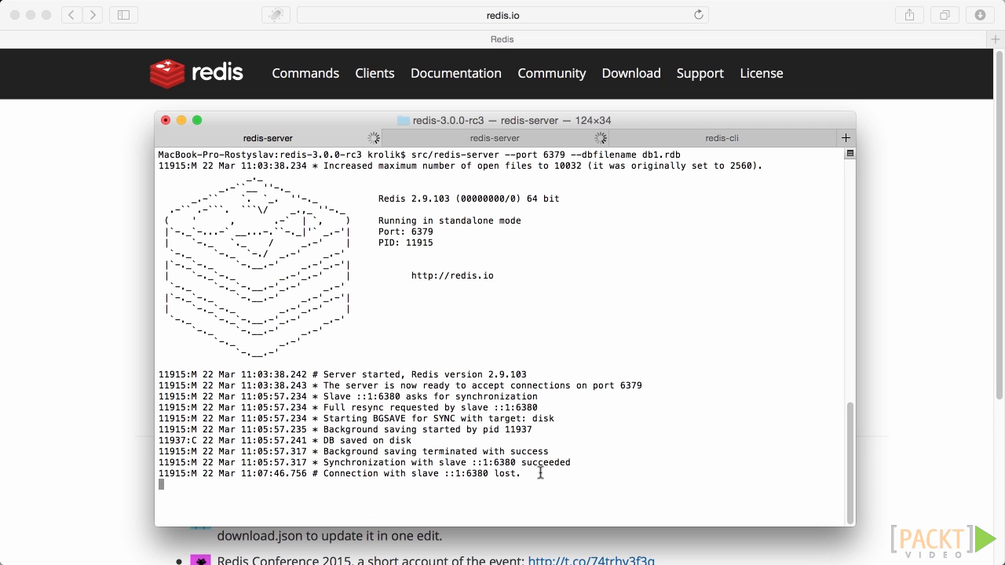
Step: Confirm the slave's log shows MASTER MODE enabled, then return to the client
{"action": "left_click", "coordinate": [501, 139]}
{"action": "left_click_drag", "start_coordinate": [323, 507], "coordinate": [510, 506]}
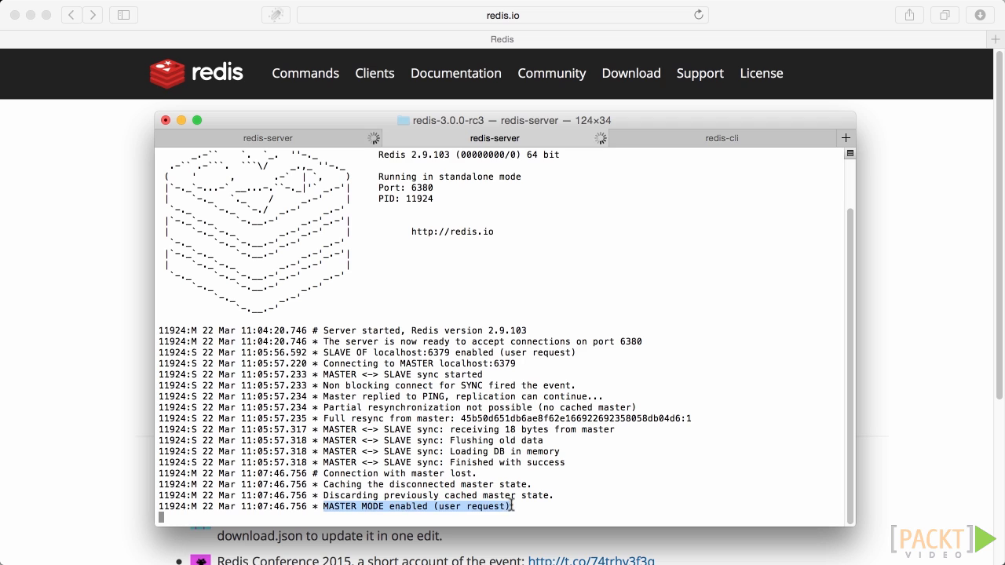
{"action": "left_click", "coordinate": [523, 506]}
{"action": "left_click", "coordinate": [687, 138]}
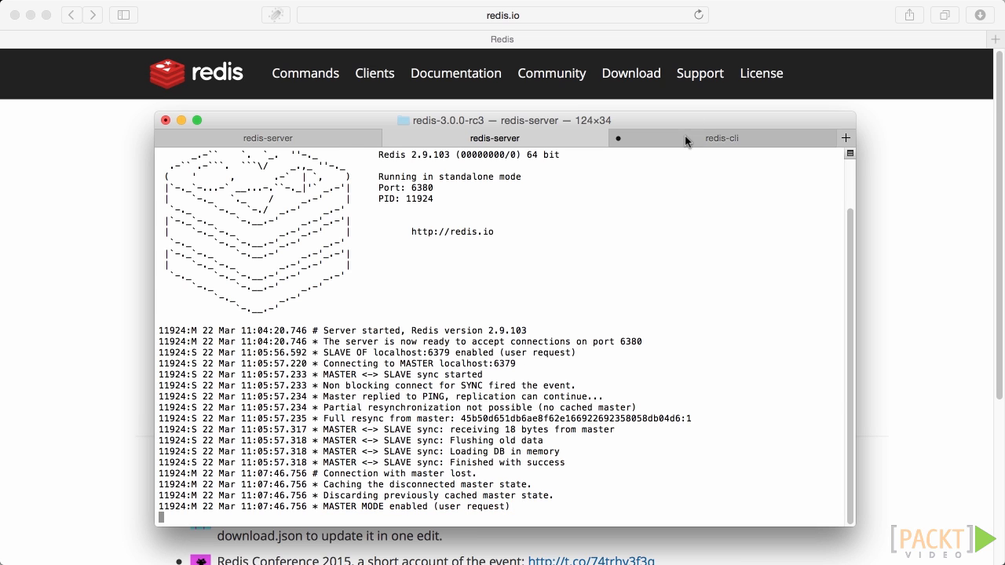